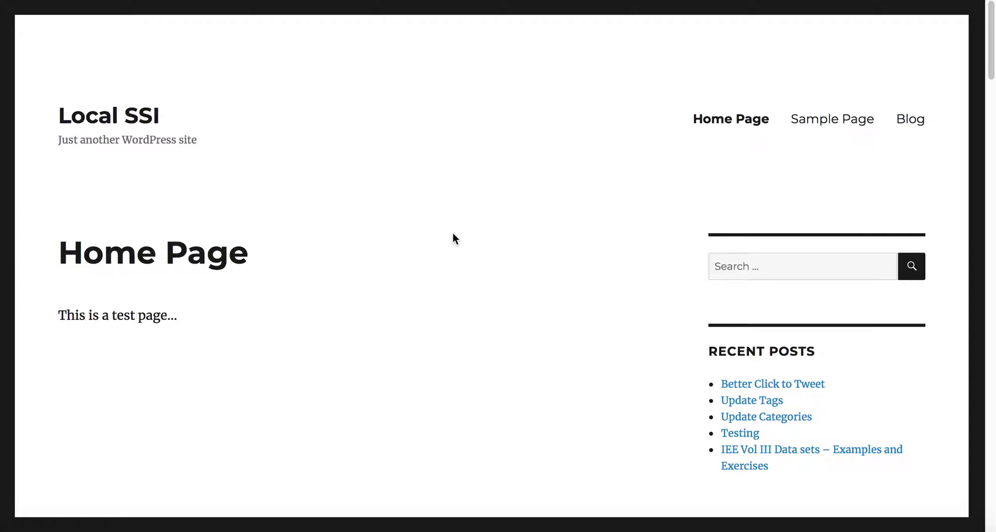
# Go to localhost/ssi/wp-admin and sign in with the site's username and password.
pyautogui.press('super+l')
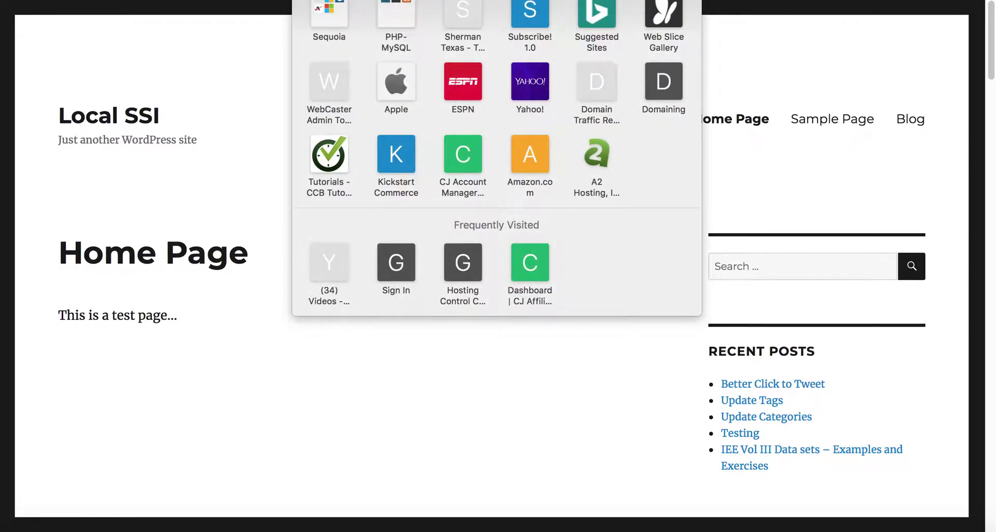
pyautogui.write('localhost/ssi/wp-admin')
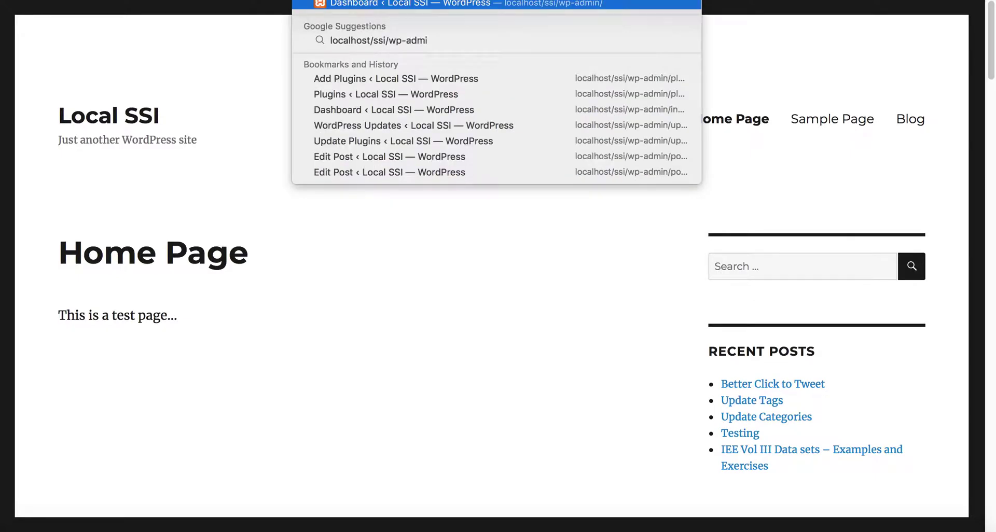
pyautogui.press('Return')
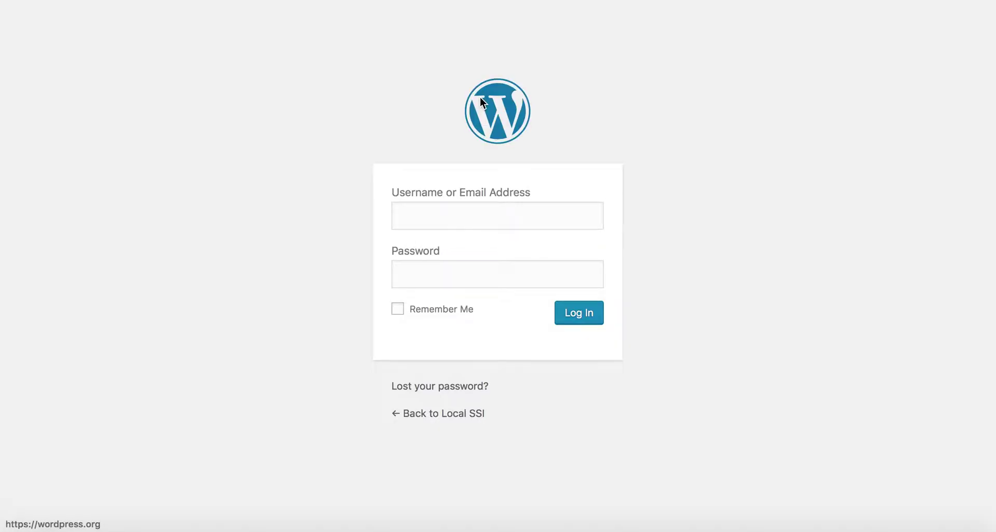
pyautogui.click(474, 216)
pyautogui.write('abrow')
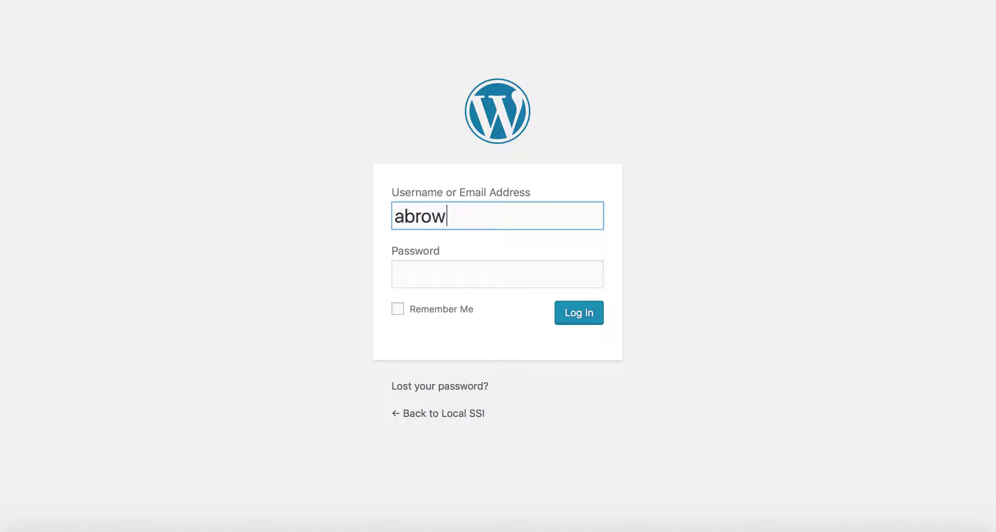
pyautogui.write('n')
pyautogui.press('Tab')
pyautogui.write('•••')
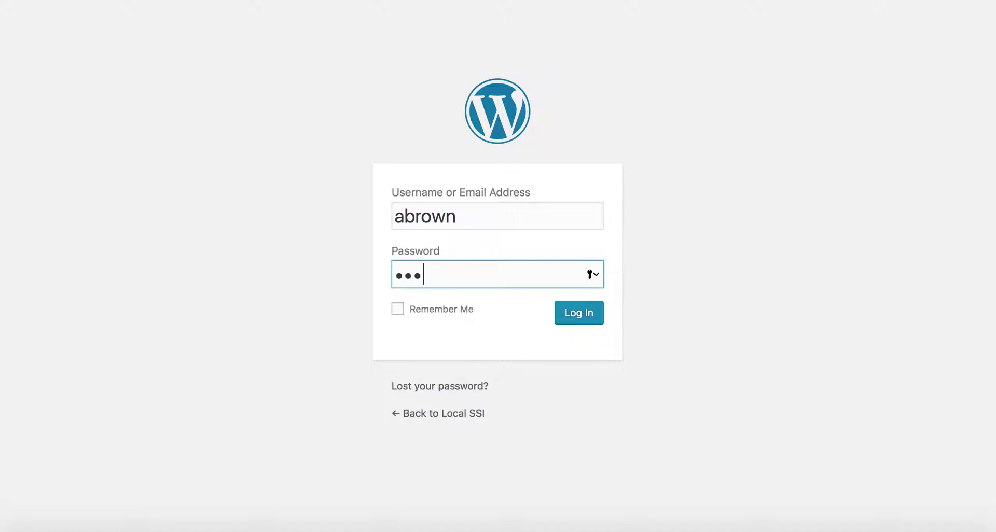
pyautogui.write('••••••••')
pyautogui.press('Return')
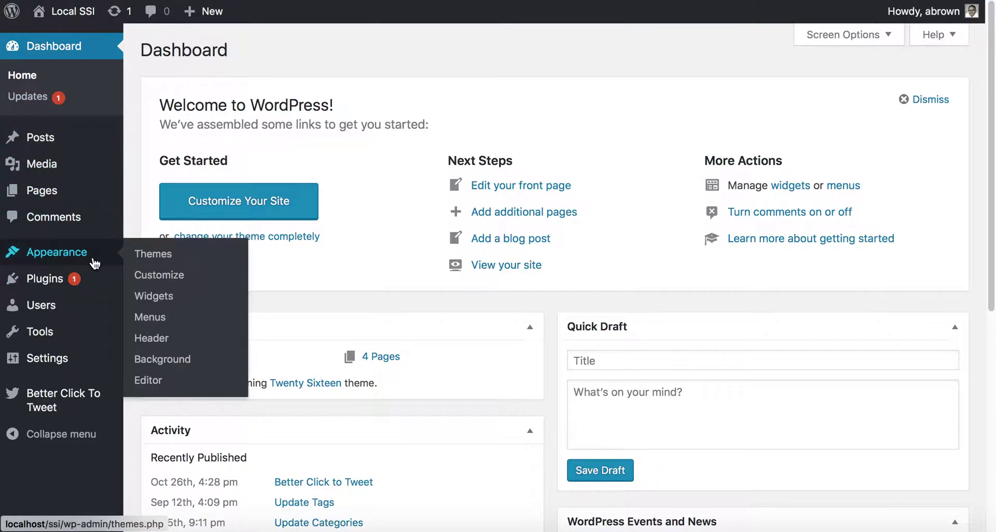
# Go from Plugins to the Add Plugins page and start a plugin search.
pyautogui.click(78, 283)
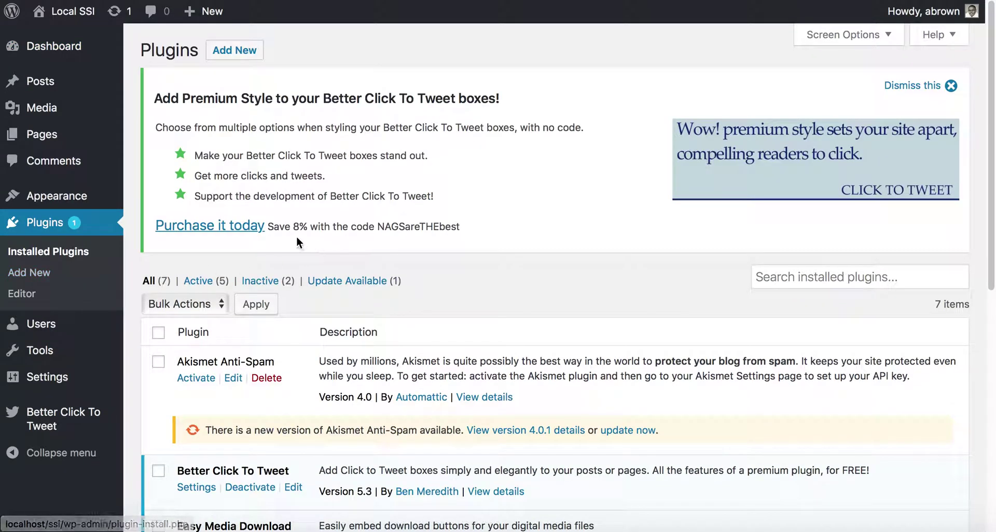
pyautogui.click(241, 49)
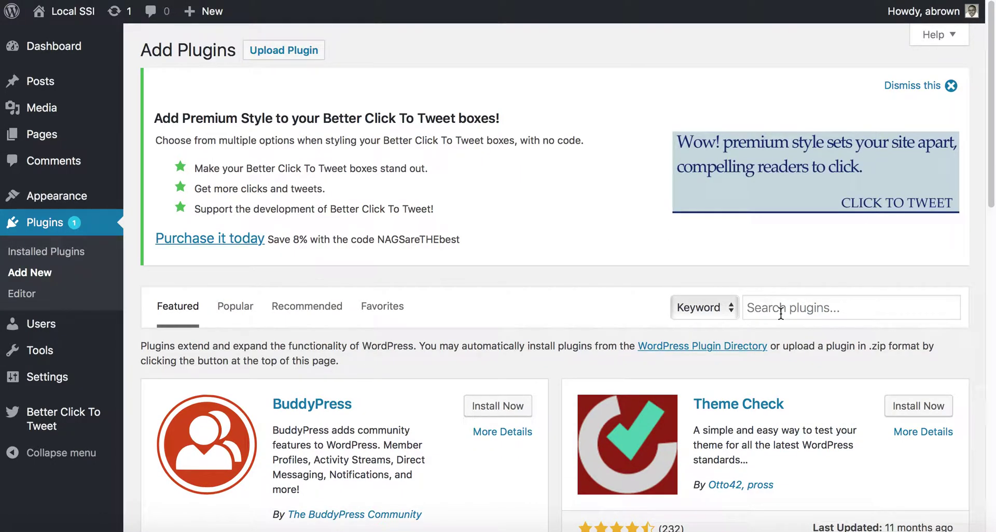
pyautogui.click(780, 312)
# Search for 'EWWW' and install the EWWW Image Optimizer plugin from the results.
pyautogui.write('EWWW')
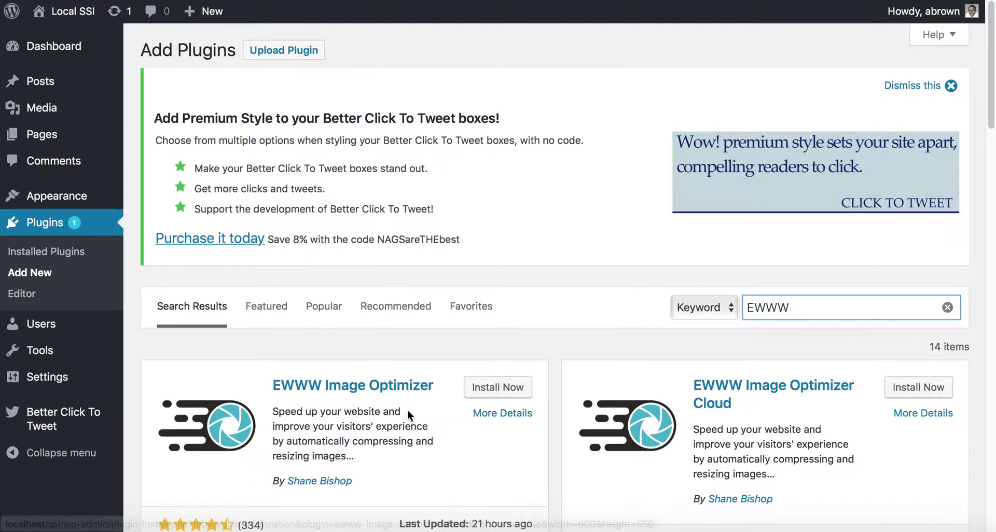
pyautogui.scroll(-4, 407, 409)
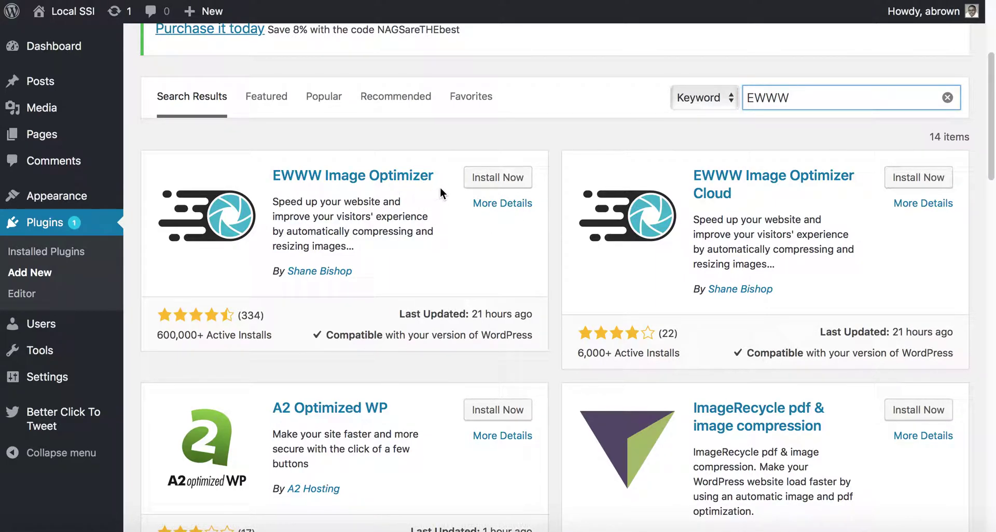
pyautogui.click(497, 179)
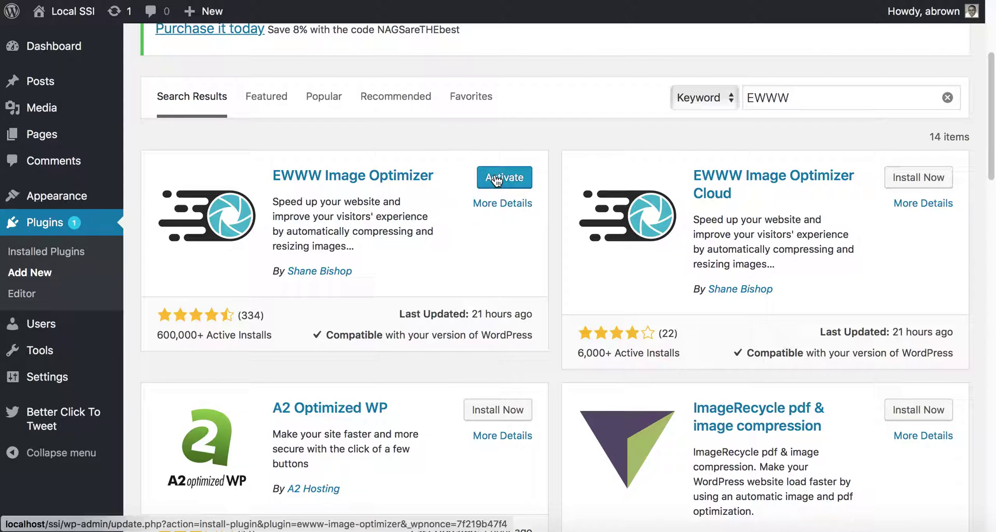
# Activate EWWW Image Optimizer, then go to its settings from the Installed Plugins list.
pyautogui.click(497, 180)
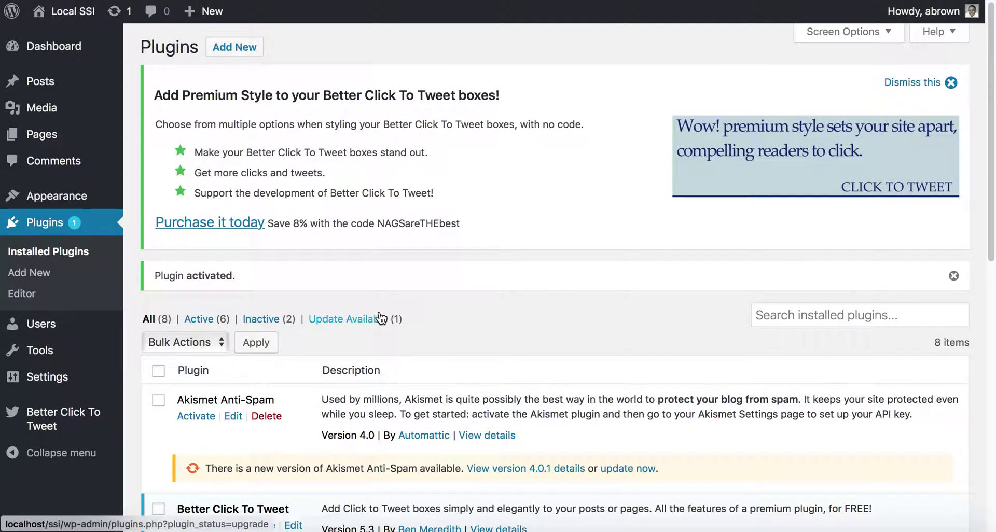
pyautogui.scroll(-9, 373, 316)
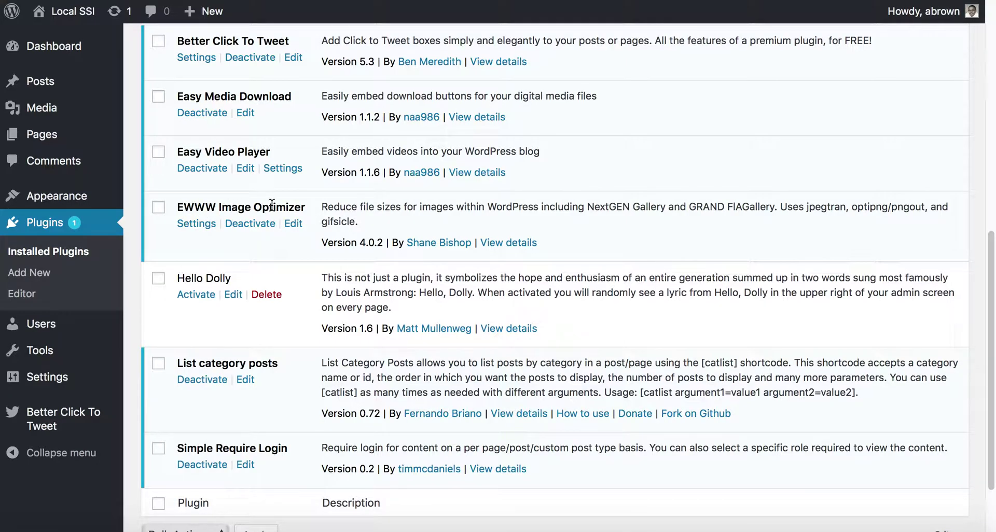
pyautogui.click(202, 223)
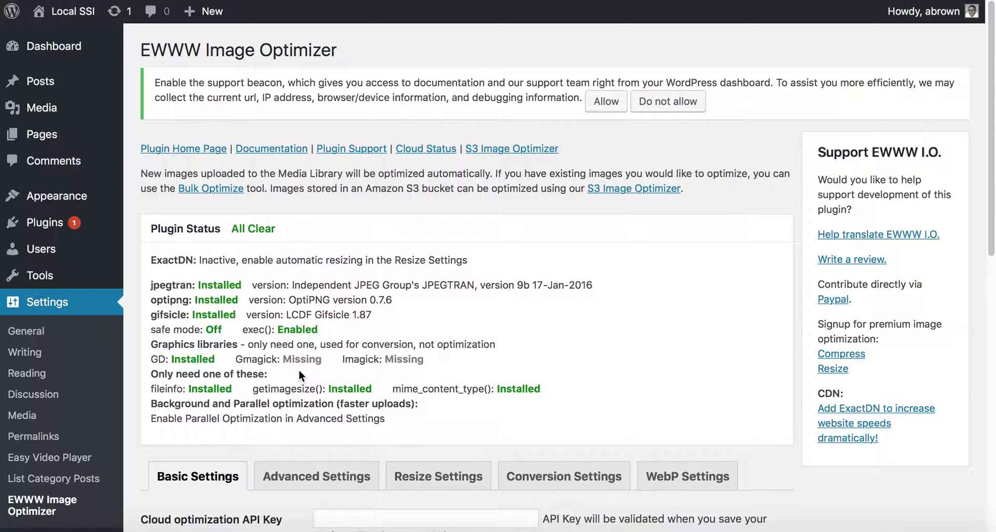
# Review the Basic Settings, leaving PDF Optimization Level at No Compression, then move to Advanced Settings.
pyautogui.scroll(-8, 309, 379)
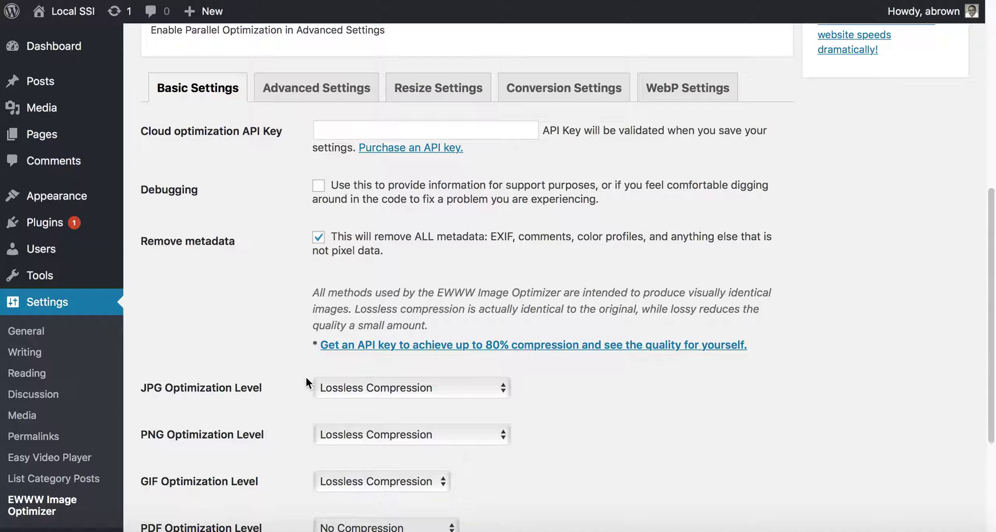
pyautogui.scroll(-3, 306, 383)
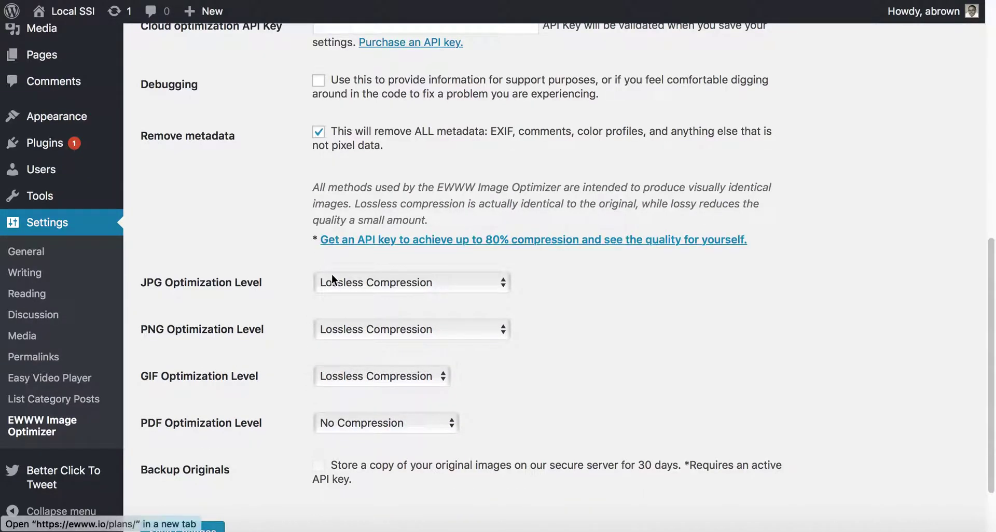
pyautogui.click(362, 422)
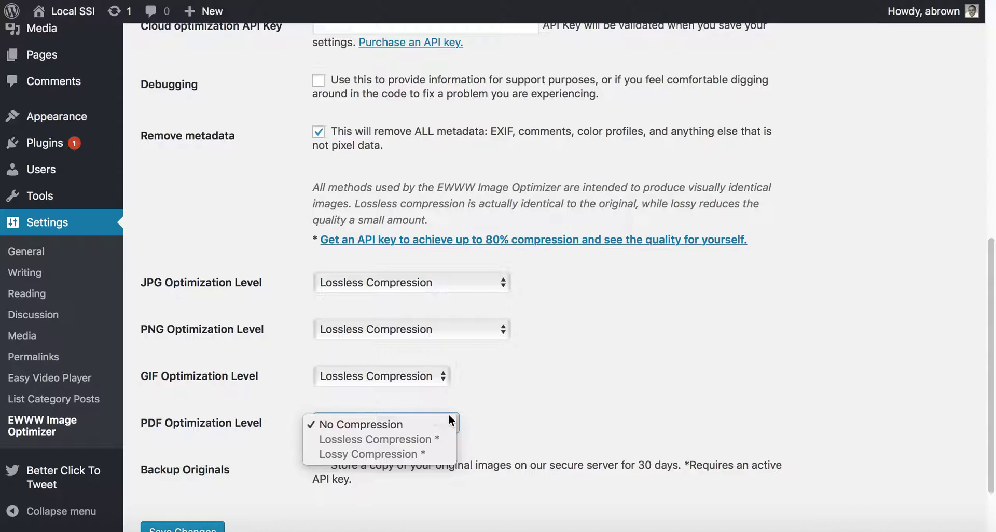
pyautogui.click(494, 418)
pyautogui.scroll(5, 491, 419)
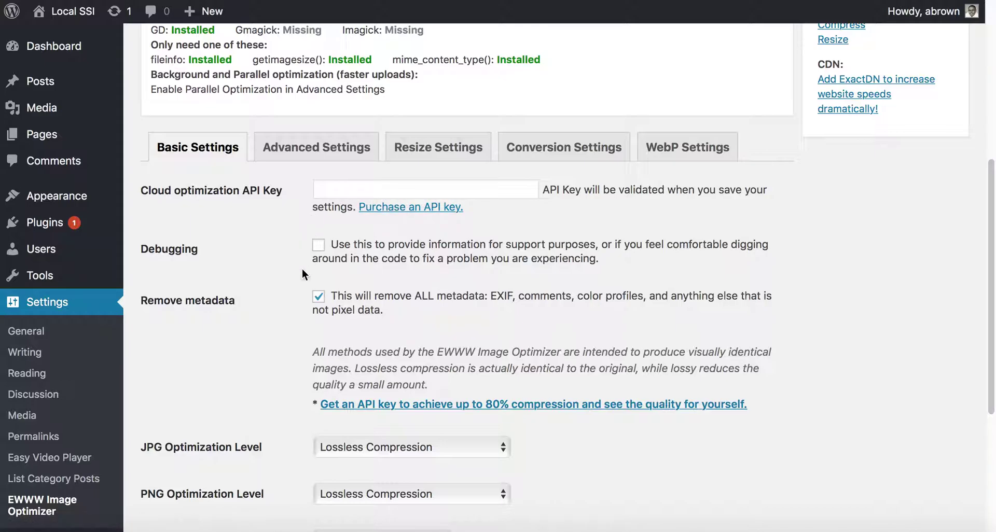
pyautogui.scroll(-2, 290, 337)
pyautogui.scroll(2, 283, 384)
pyautogui.click(307, 207)
# Scroll Advanced Settings to Folders to optimize and select the allowed base path in its help text.
pyautogui.scroll(-3, 285, 279)
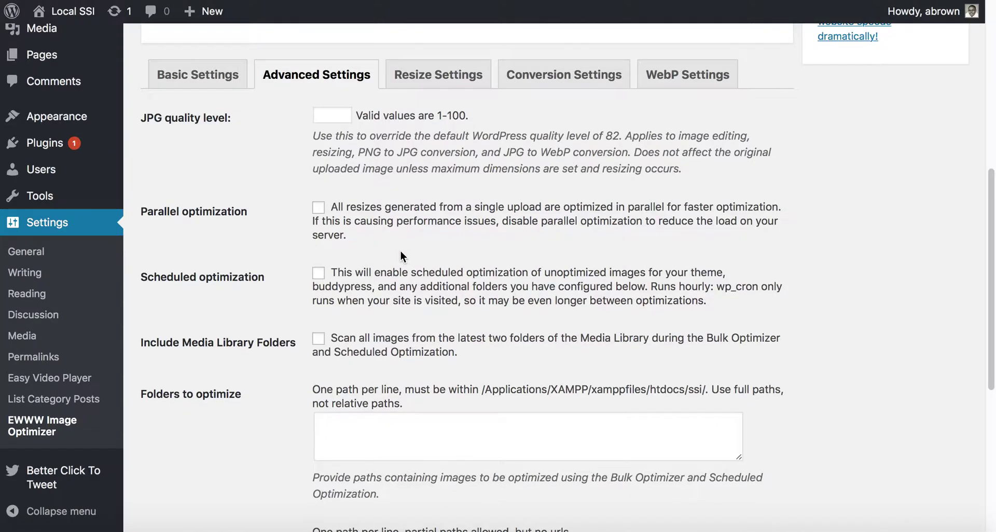
pyautogui.scroll(-3, 400, 251)
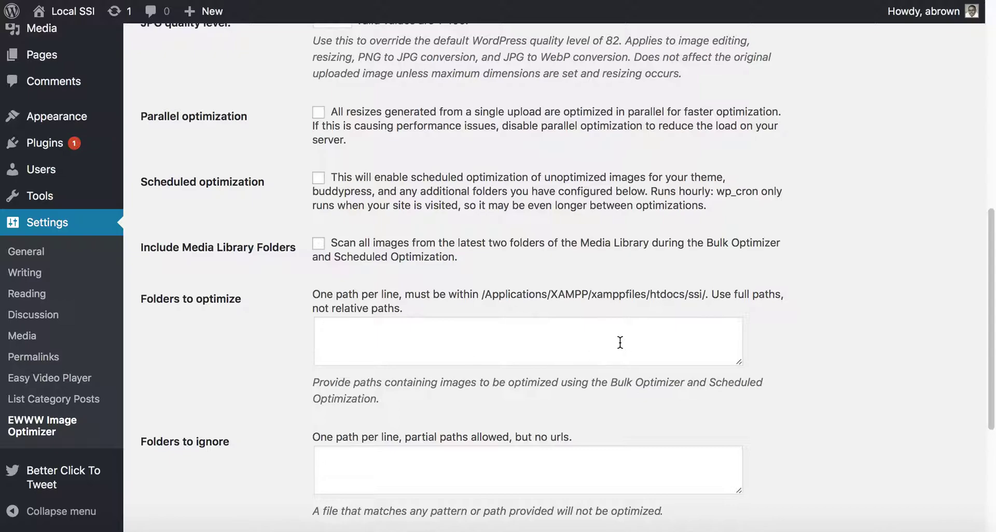
pyautogui.moveTo(482, 294); pyautogui.dragTo(704, 294)
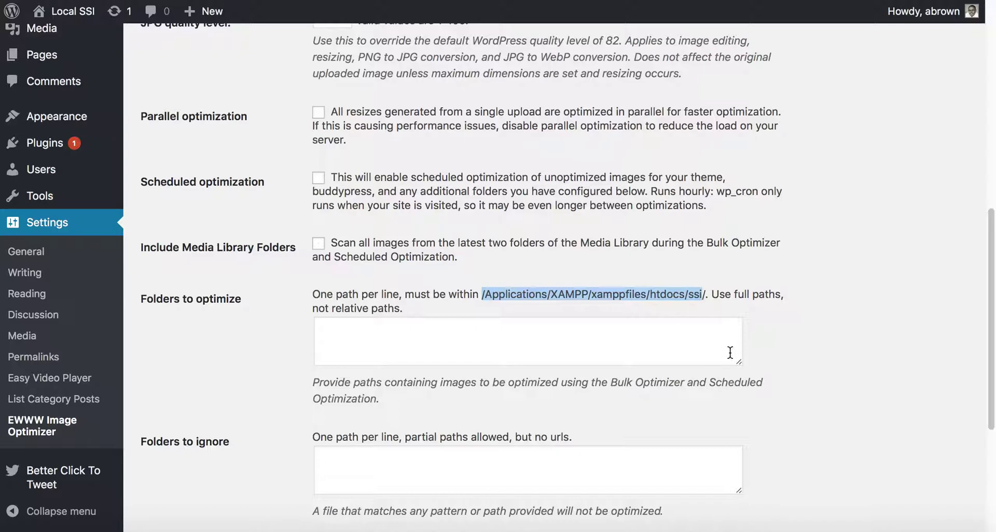
pyautogui.moveTo(708, 294); pyautogui.dragTo(482, 299)
pyautogui.press('super+c')
pyautogui.click(474, 330)
pyautogui.press('super+v')
pyautogui.write('wp-content/uploads/photos/')
pyautogui.press('super+a')
pyautogui.press('super+c')
pyautogui.press('Right')
pyautogui.press('Return')
pyautogui.press('super+v')
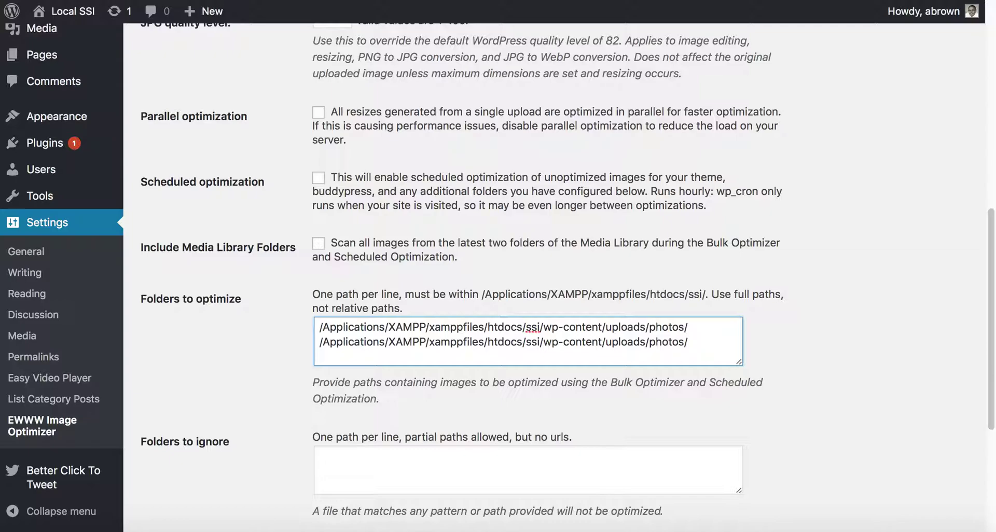
pyautogui.write('01/')
pyautogui.press('super+a')
pyautogui.press('BackSpace')
pyautogui.scroll(-5, 467, 326)
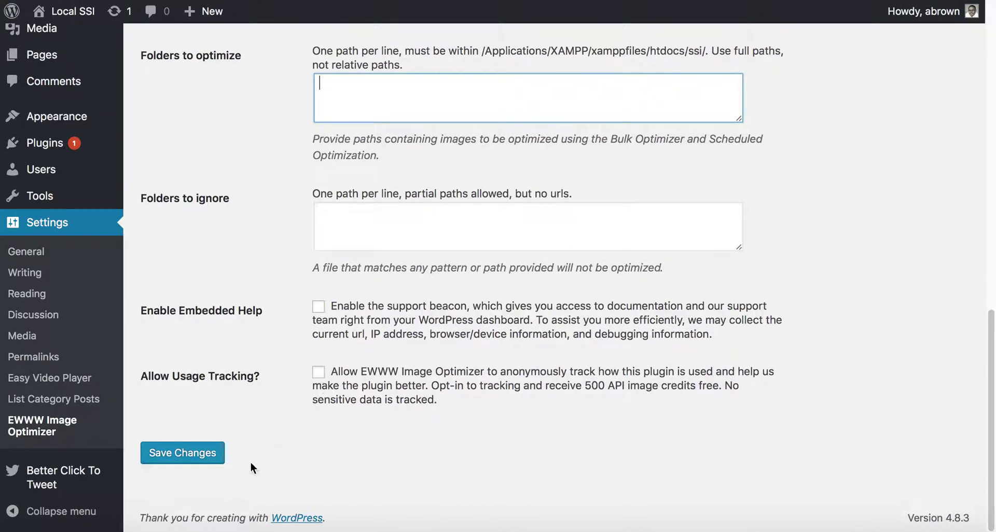
pyautogui.scroll(2, 241, 441)
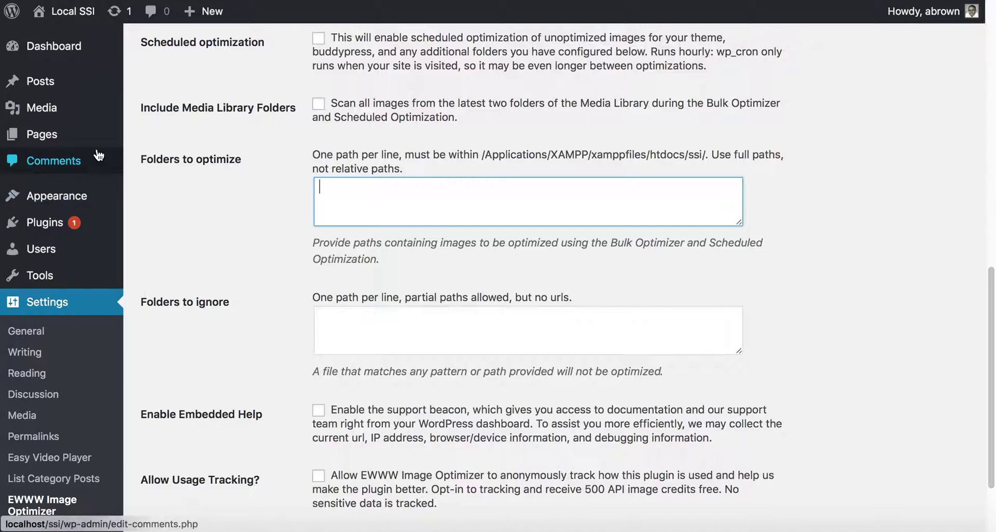
pyautogui.click(88, 107)
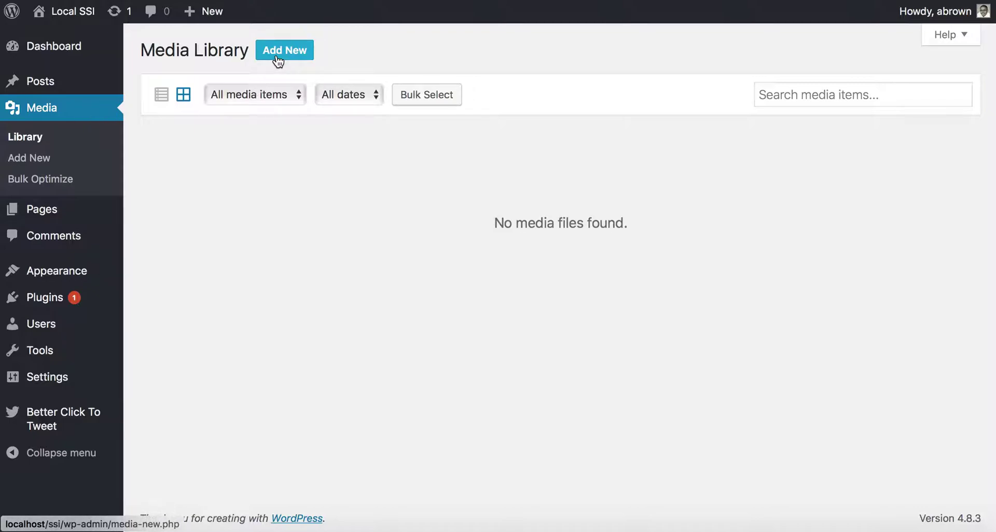
# Go to the Add New media upload page from the empty Media Library.
pyautogui.click(278, 61)
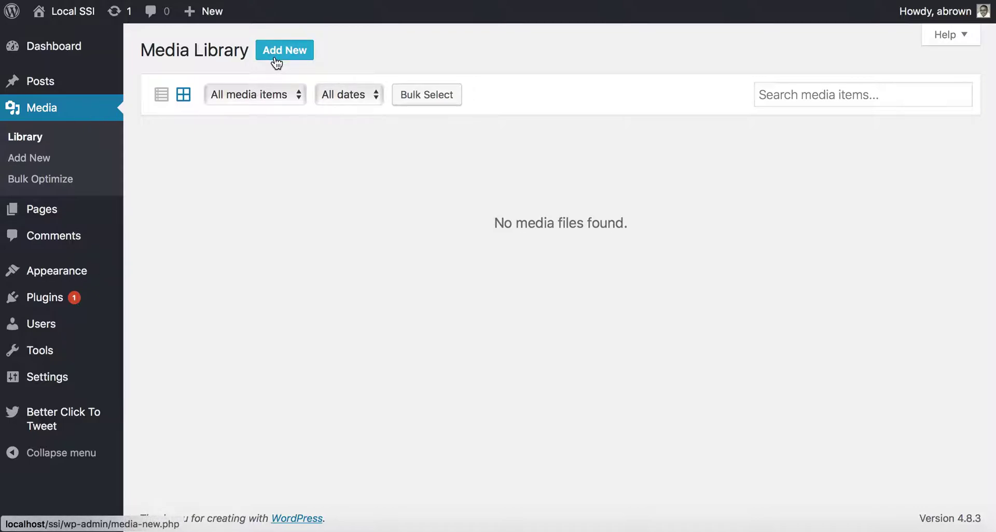